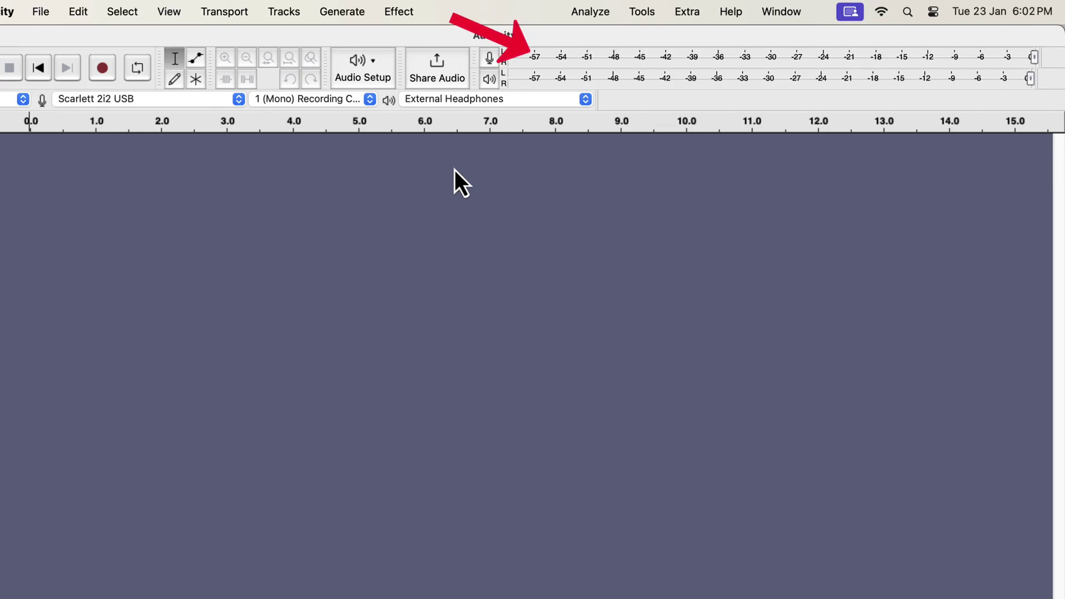
# Step: Enable Silent Monitoring from the recording meter's microphone options
pyautogui.click(490, 58)
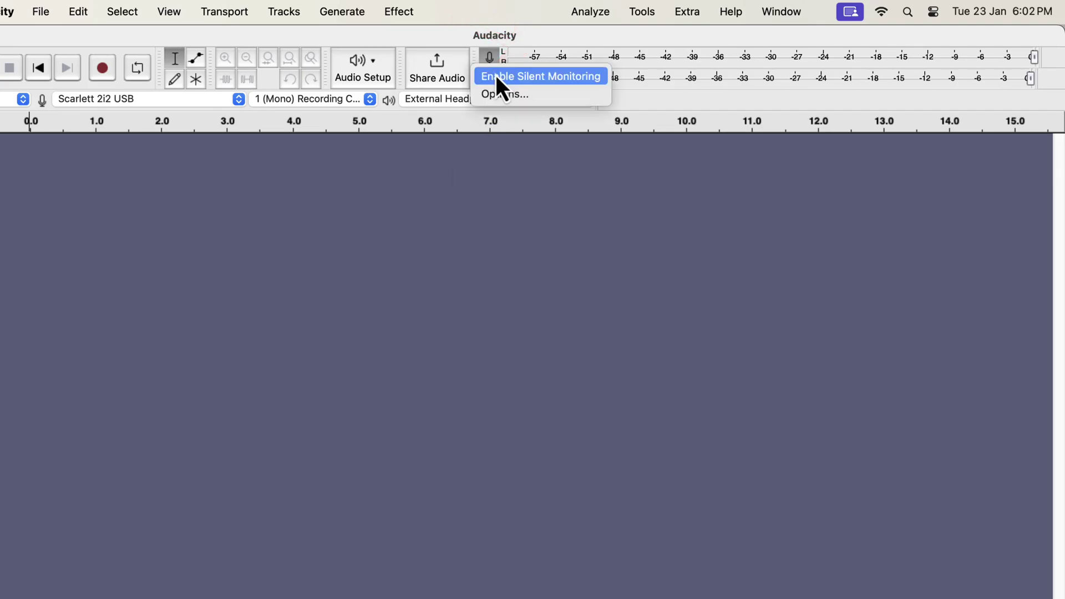
pyautogui.click(496, 76)
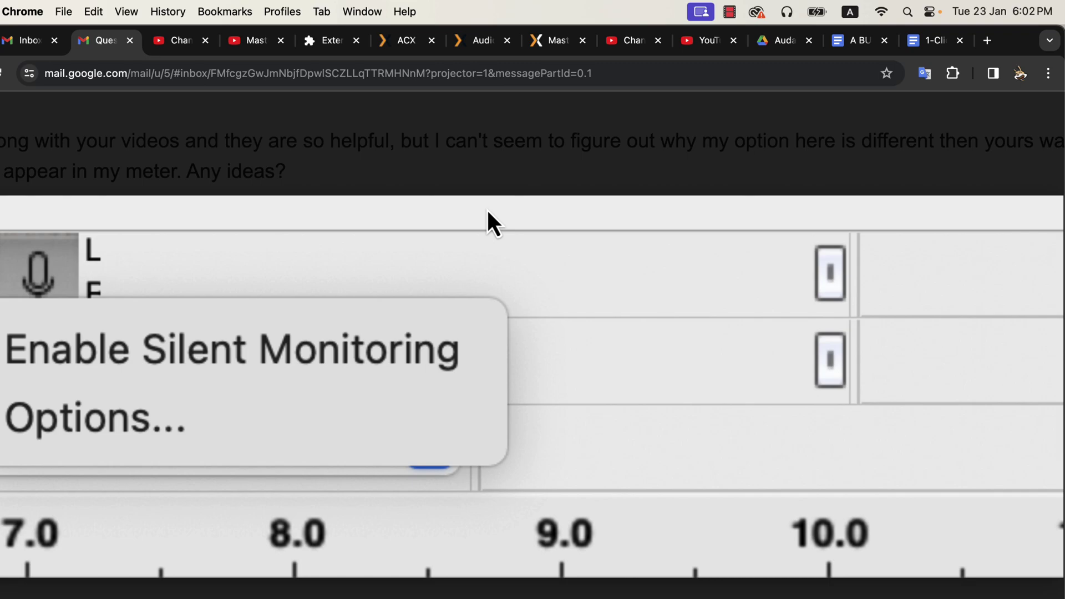
# Step: Switch from Gmail through Audacity to the Software Update settings via Cmd+Tab
pyautogui.press('super+Tab')
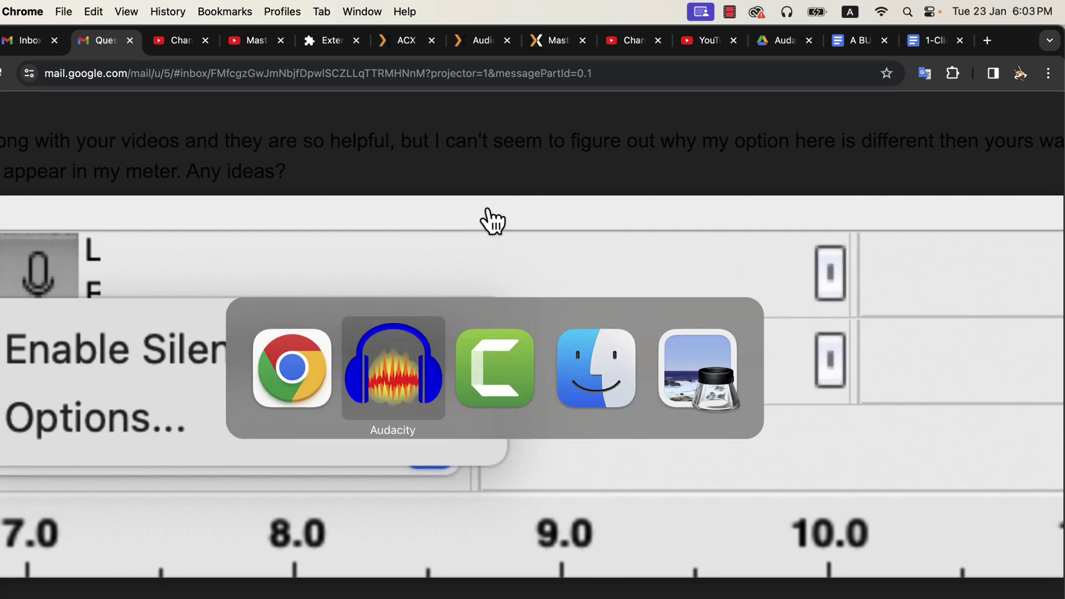
pyautogui.press('super+Tab')
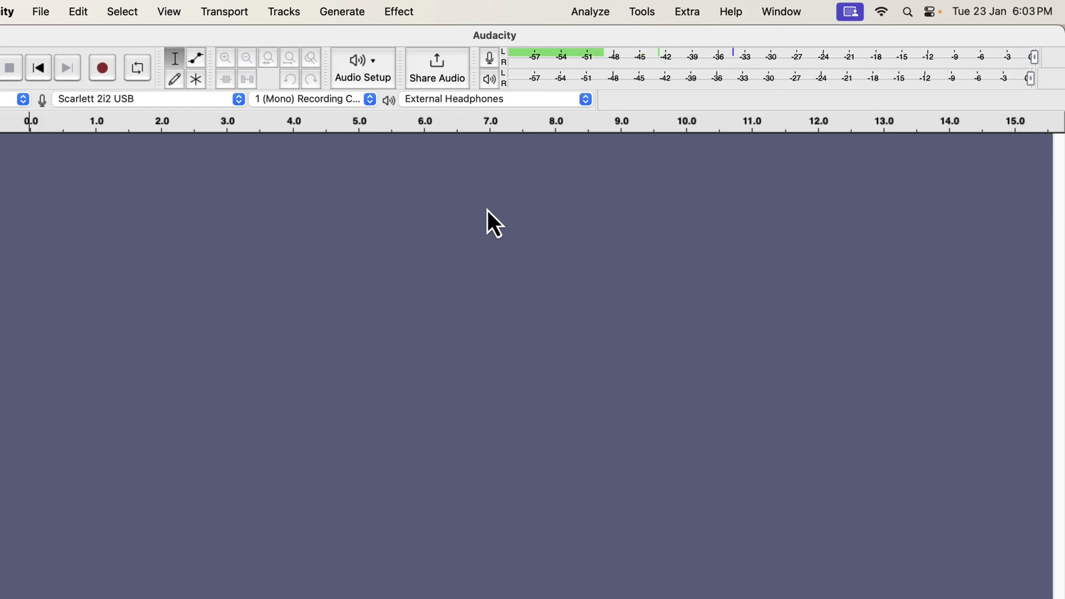
pyautogui.press('super+Tab')
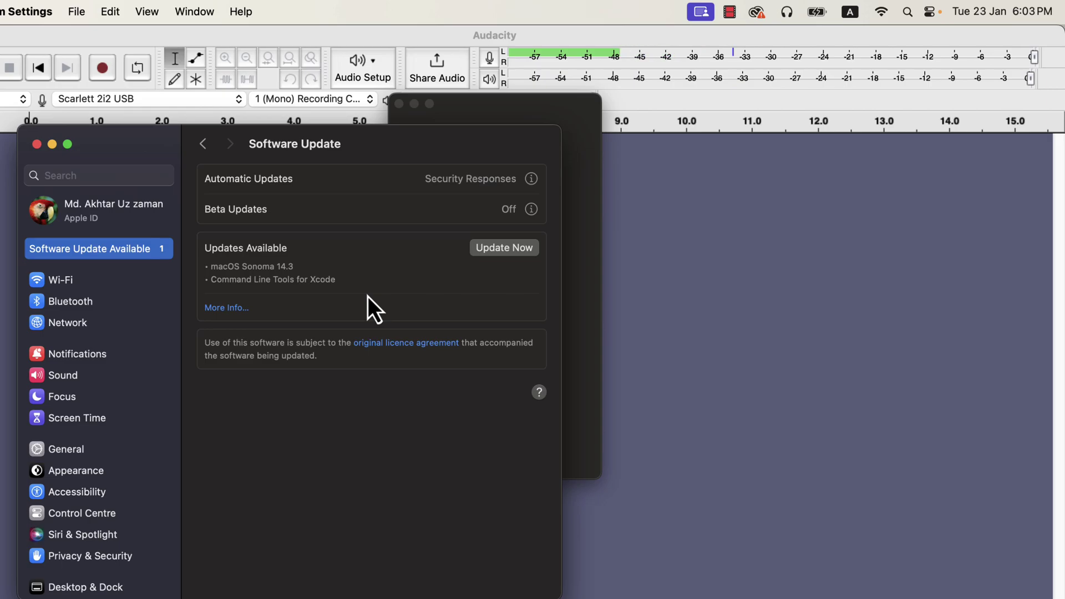
# Step: Bring the About This Mac window forward to confirm the macOS version
pyautogui.click(497, 117)
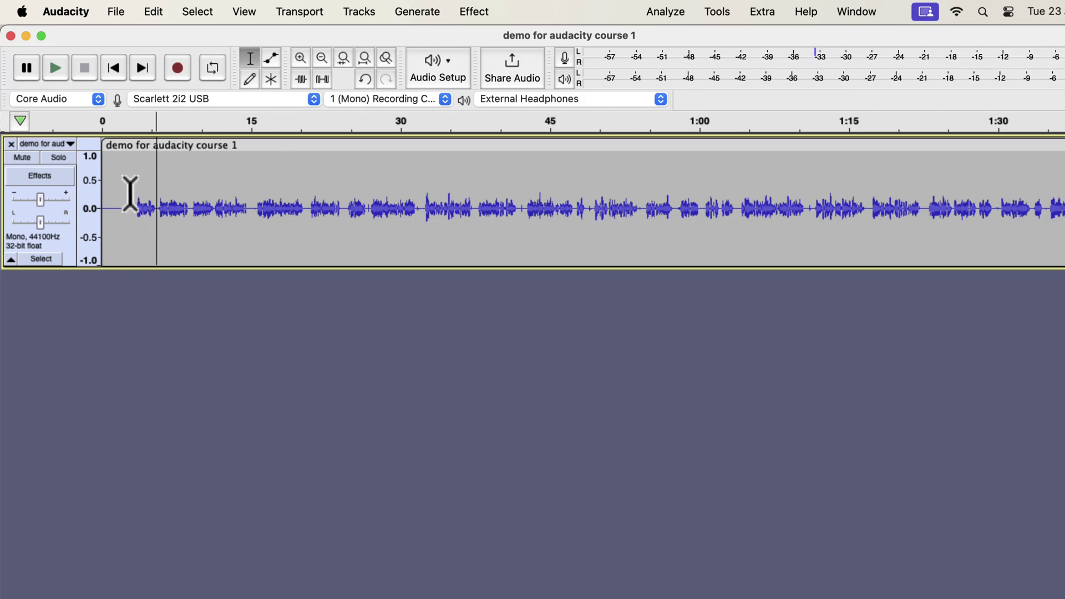
# Step: Select the whole demo track and duplicate it into a second track below
pyautogui.moveTo(127, 193); pyautogui.dragTo(113, 197)
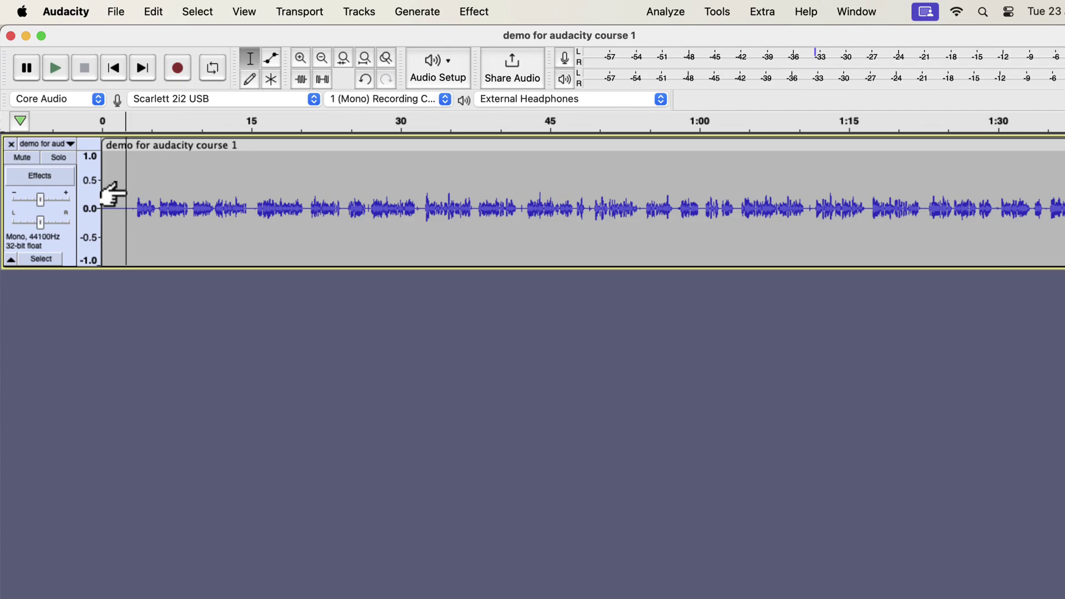
pyautogui.doubleClick(112, 195)
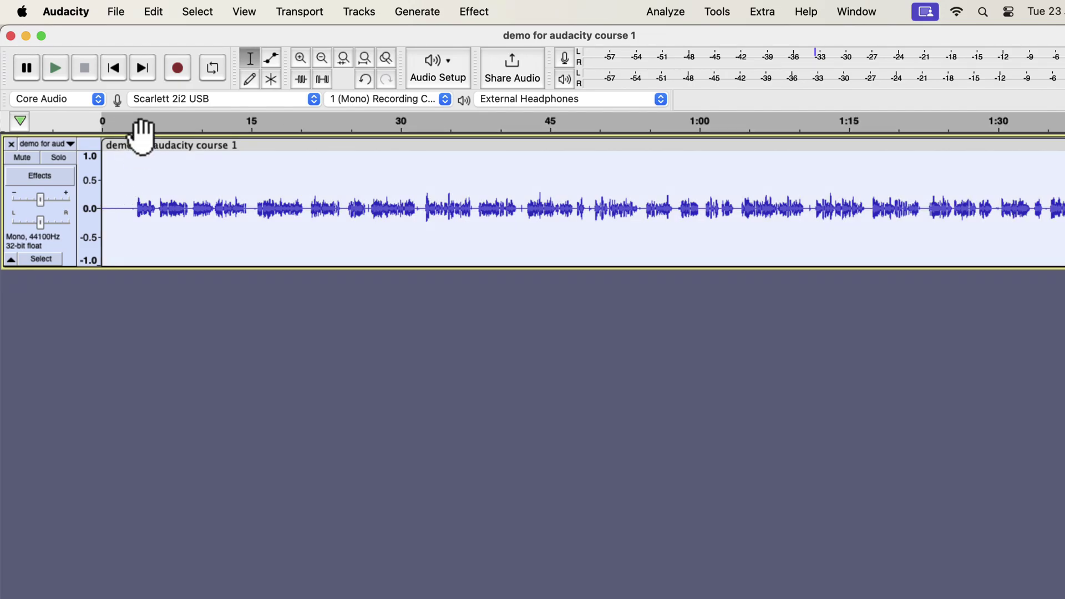
pyautogui.click(154, 12)
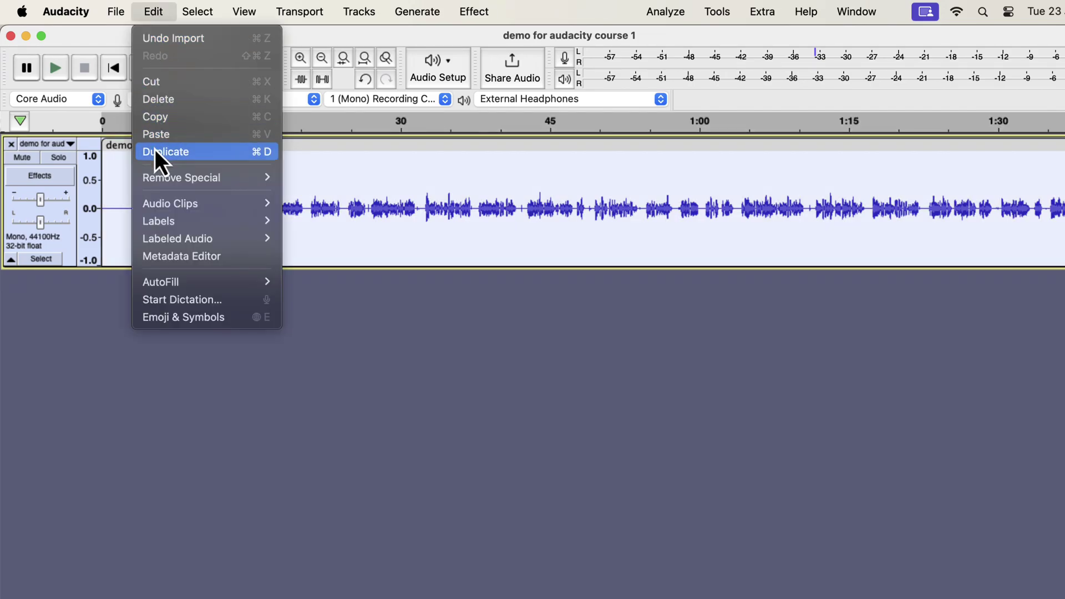
pyautogui.click(220, 152)
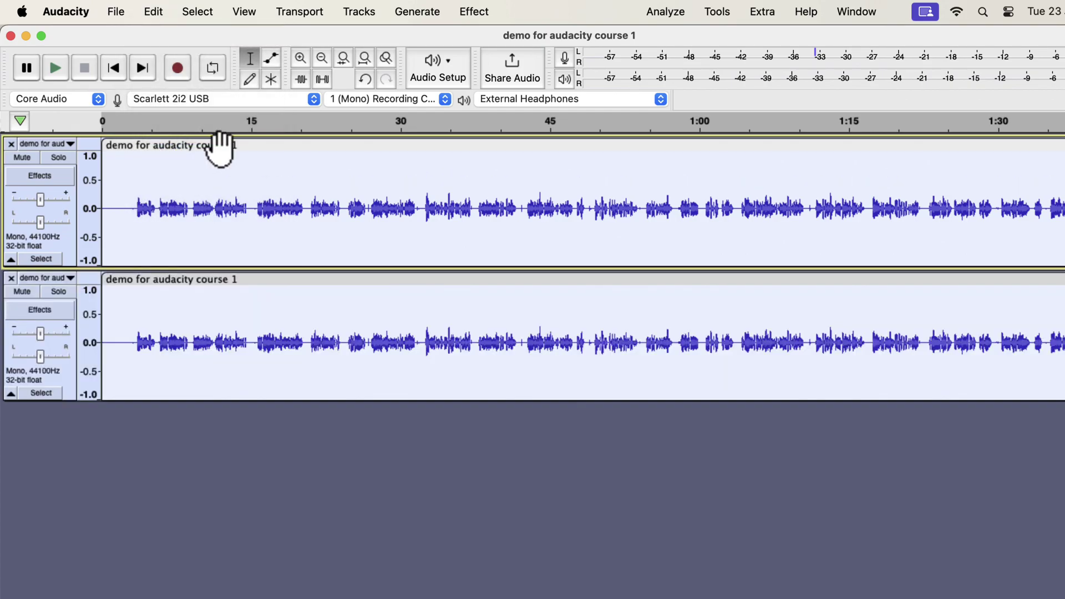
# Step: Solo the lower duplicate track and select its entire length for processing
pyautogui.click(55, 294)
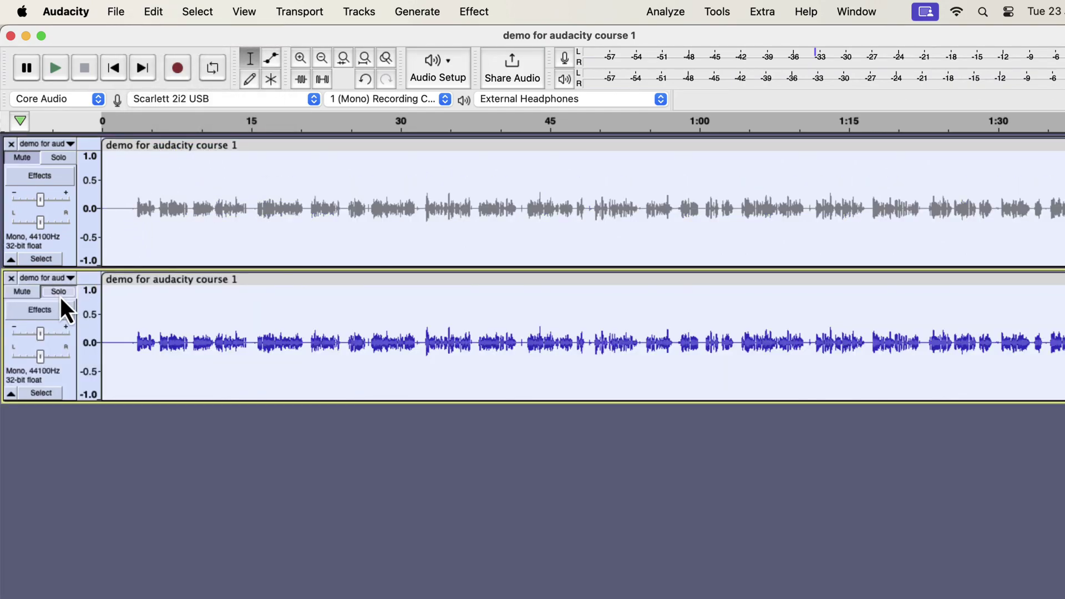
pyautogui.click(113, 317)
pyautogui.doubleClick(116, 320)
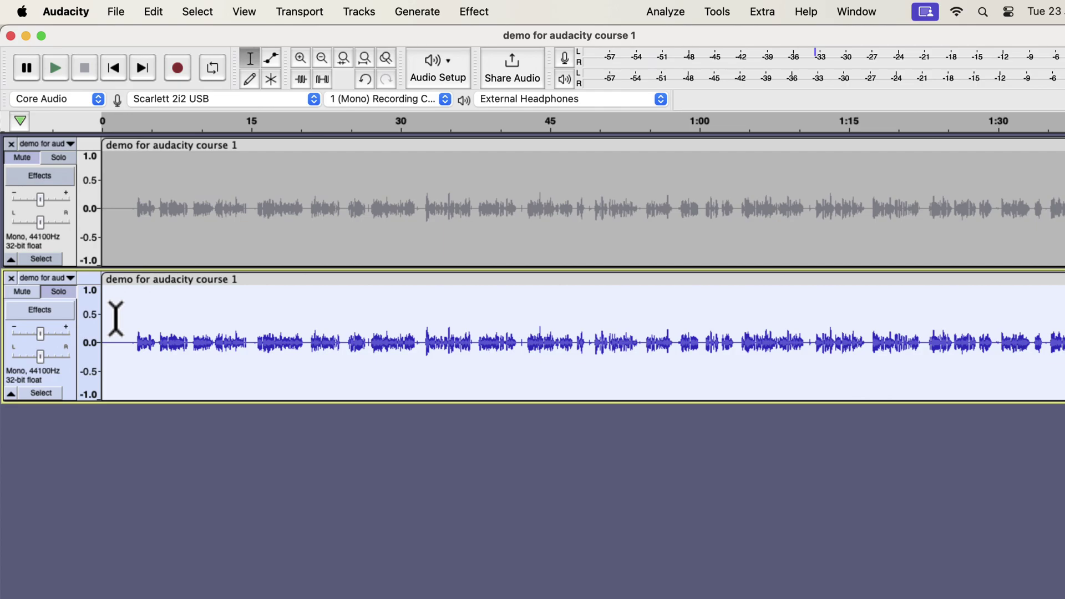
pyautogui.click(714, 12)
pyautogui.moveTo(733, 82)
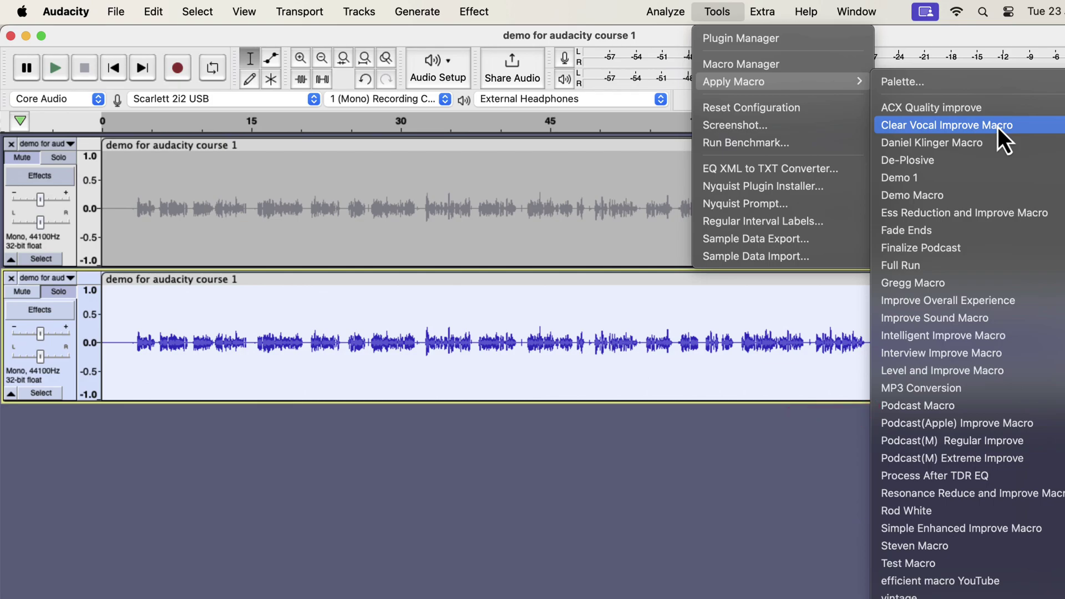
# Step: Apply the Clear Vocal Improve Macro to the selected lower track
pyautogui.click(998, 127)
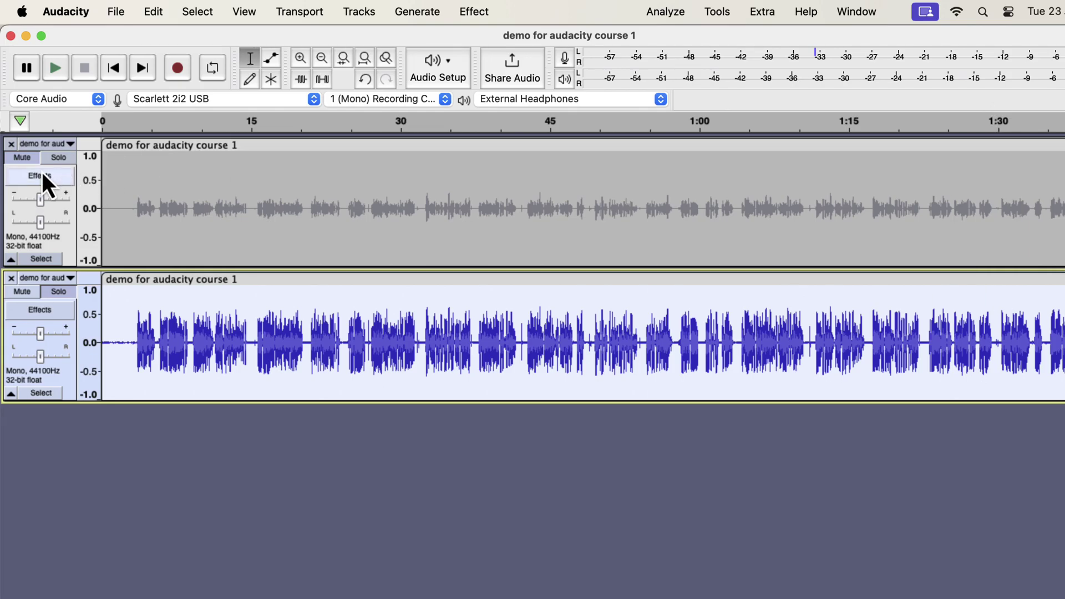
# Step: Play the original upper track from its beginning, then stop playback
pyautogui.click(67, 171)
pyautogui.click(127, 191)
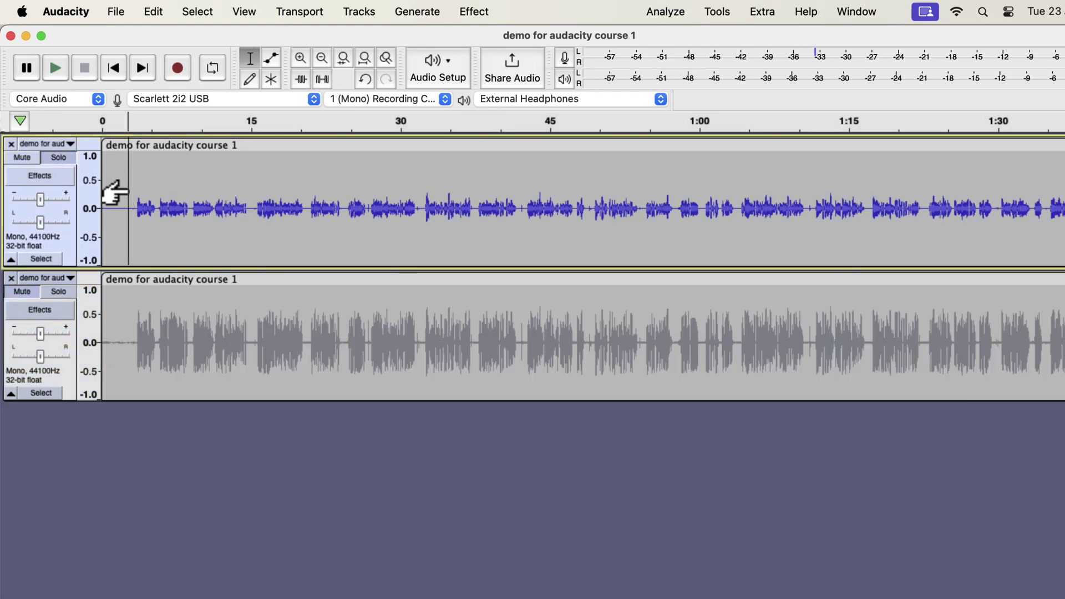
pyautogui.press('space')
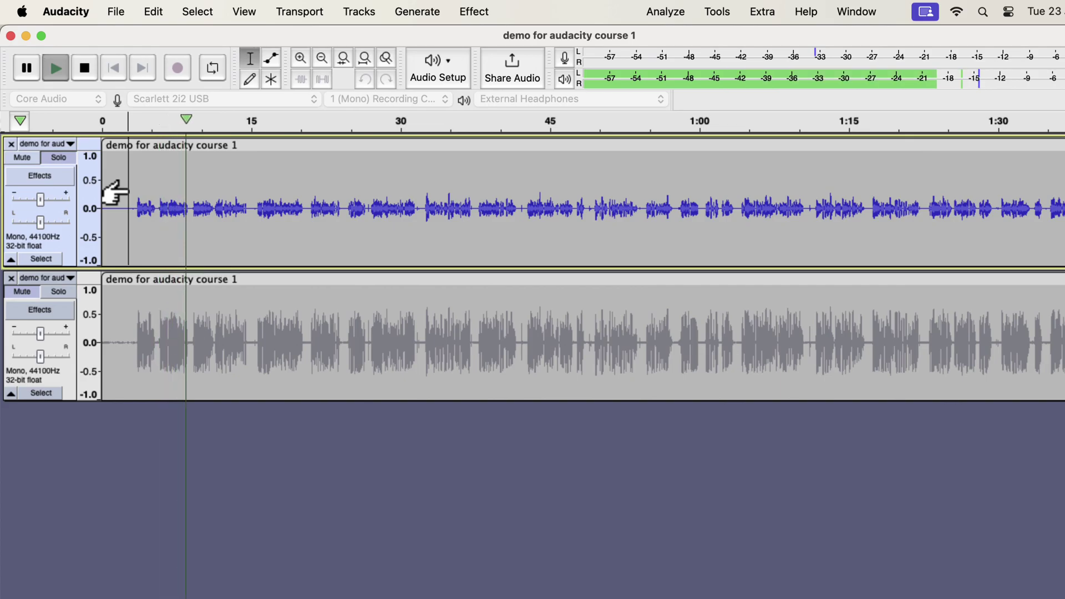
pyautogui.press('space')
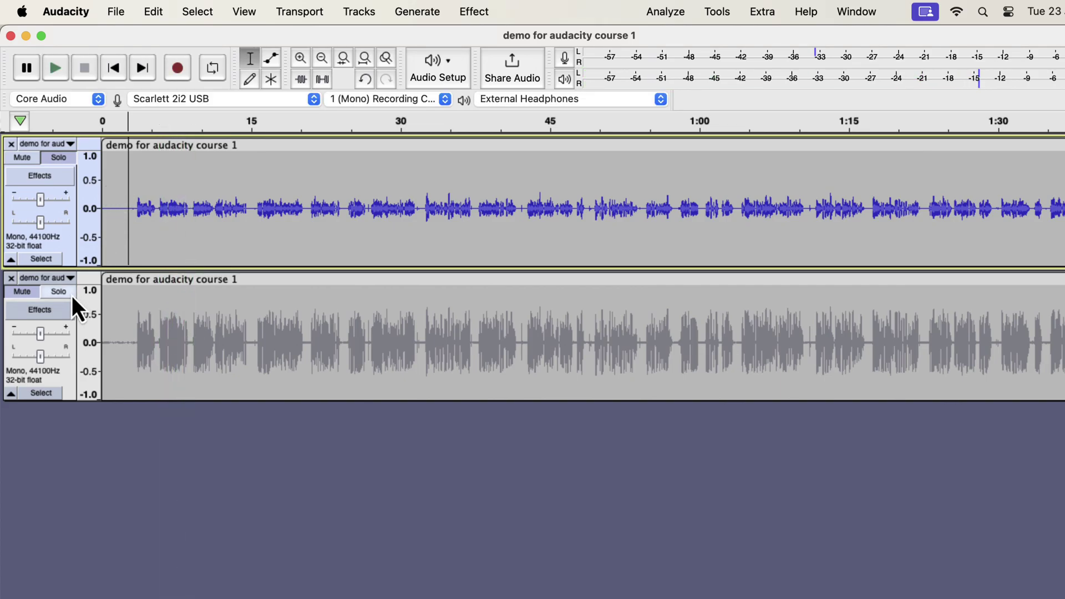
# Step: Play the processed lower track, toggling solo against the original, stop, then switch to Finder
pyautogui.click(59, 292)
pyautogui.press('space')
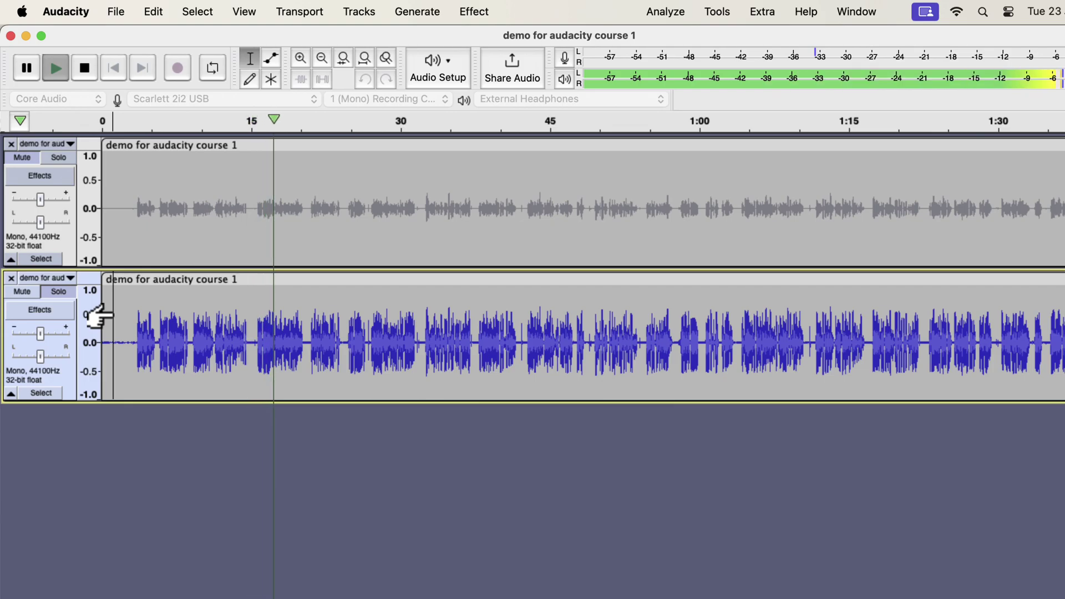
pyautogui.click(60, 158)
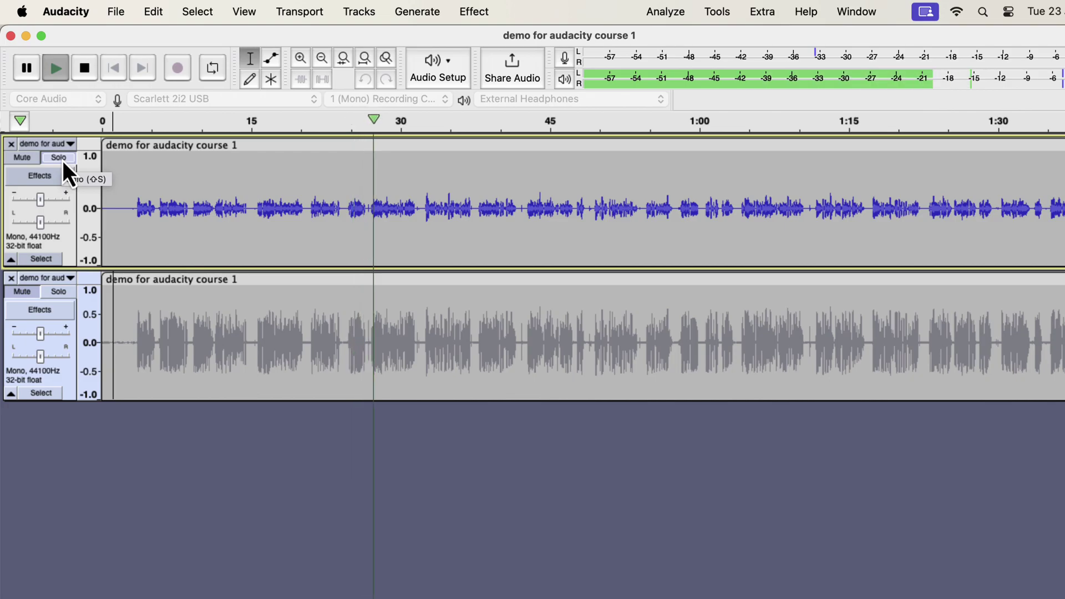
pyautogui.click(58, 293)
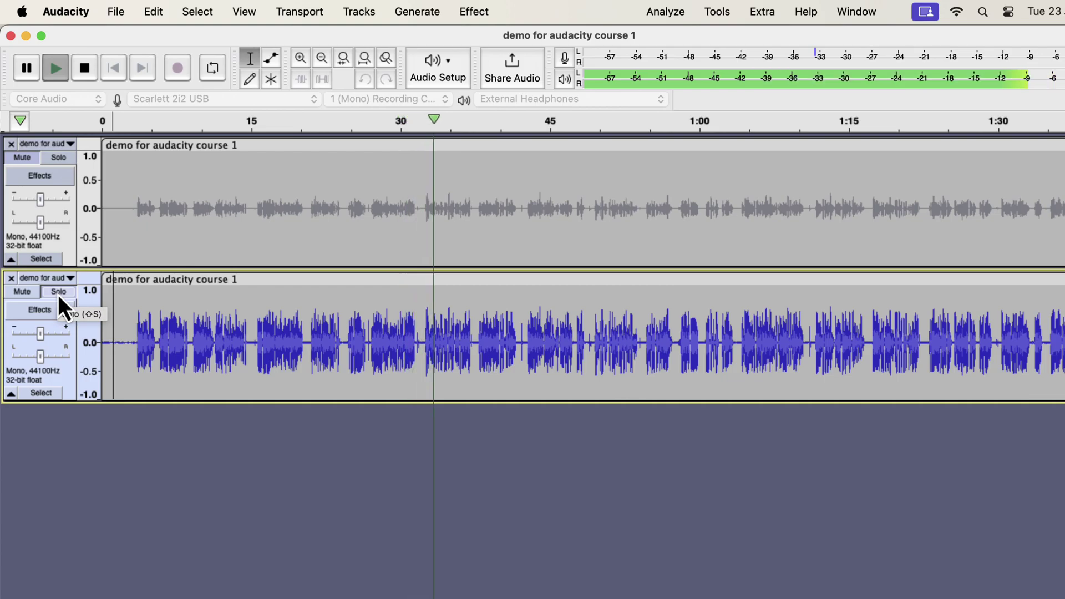
pyautogui.press('space')
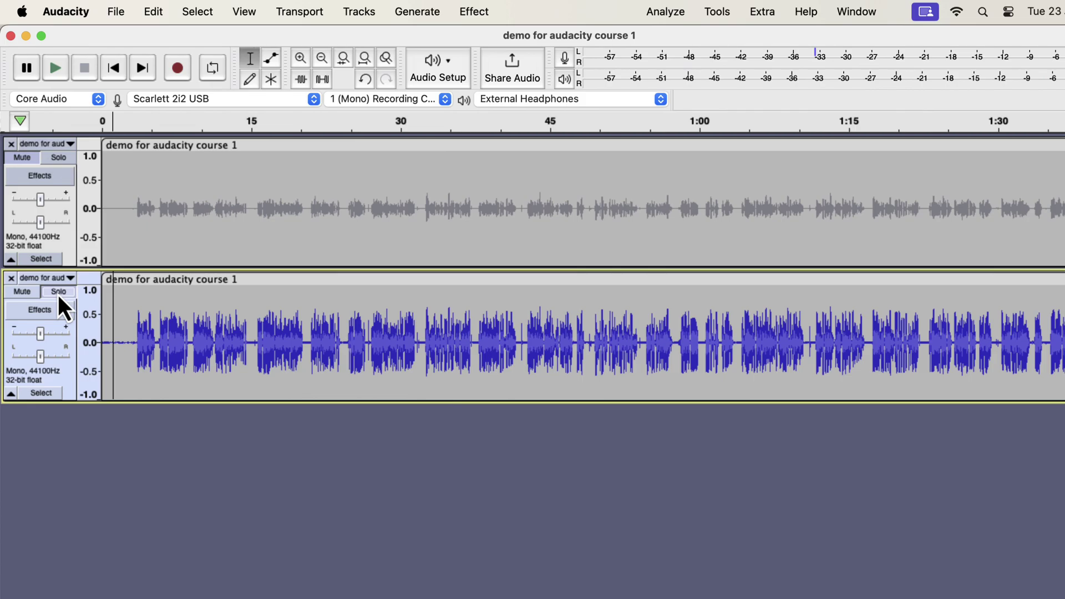
pyautogui.press('super+Tab')
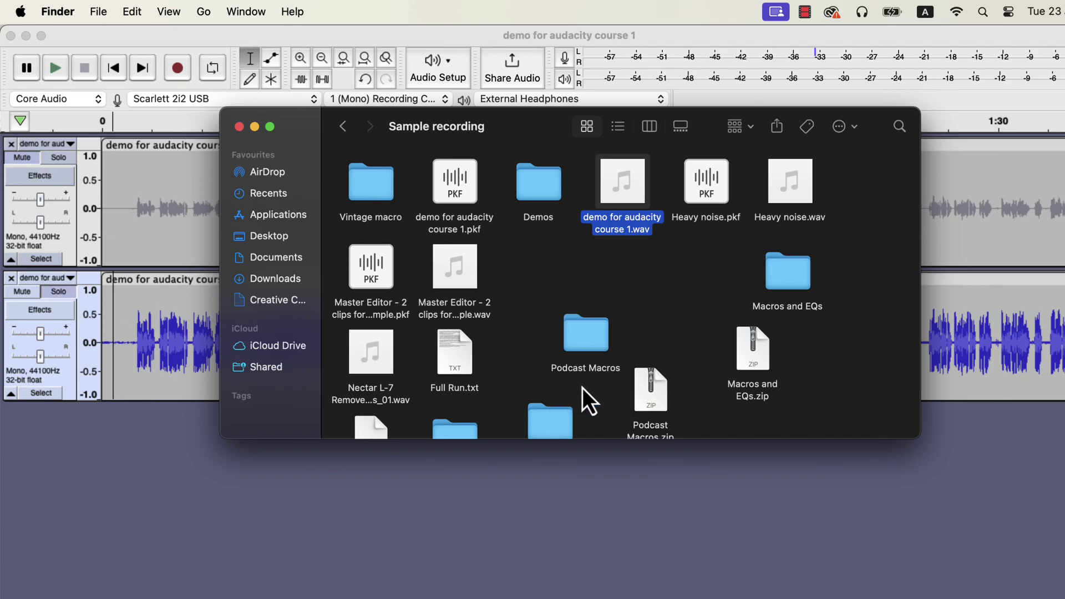
# Step: Open the Macros subfolder inside Macros and EQs showing the macro text files
pyautogui.click(756, 387)
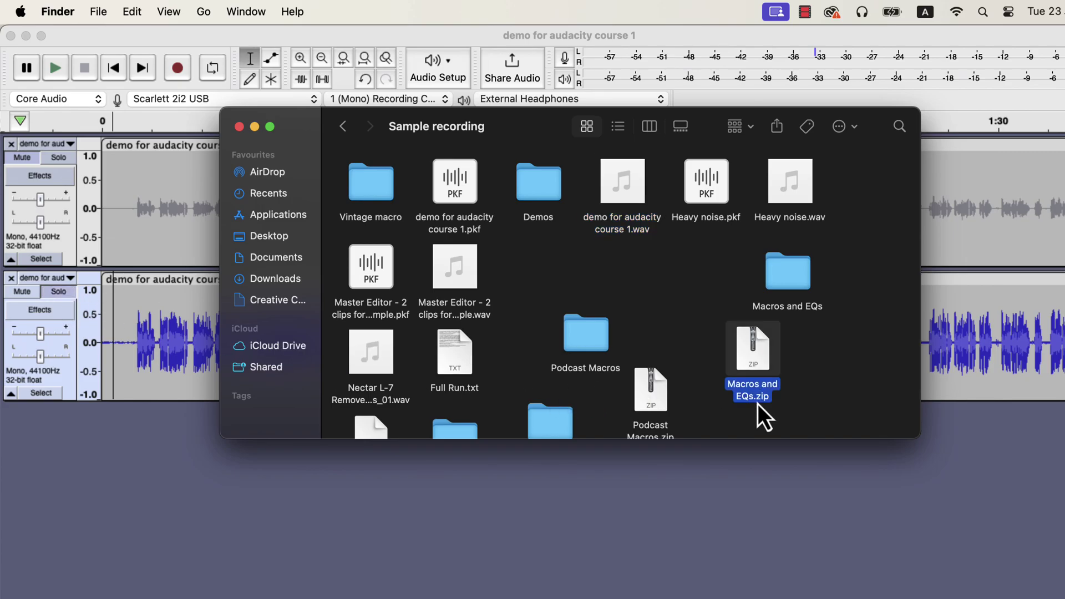
pyautogui.doubleClick(788, 270)
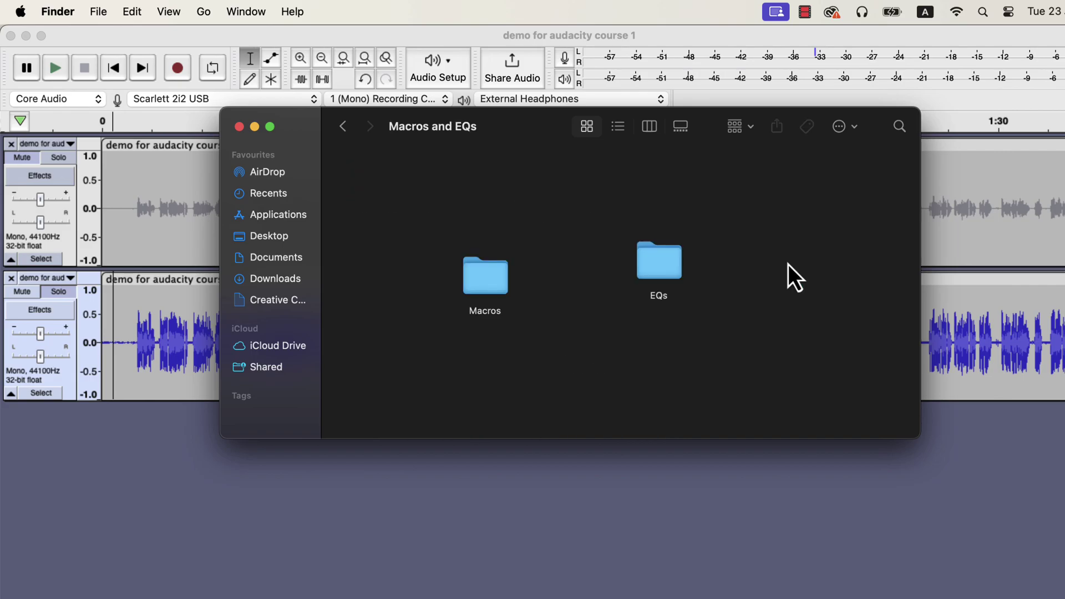
pyautogui.doubleClick(484, 277)
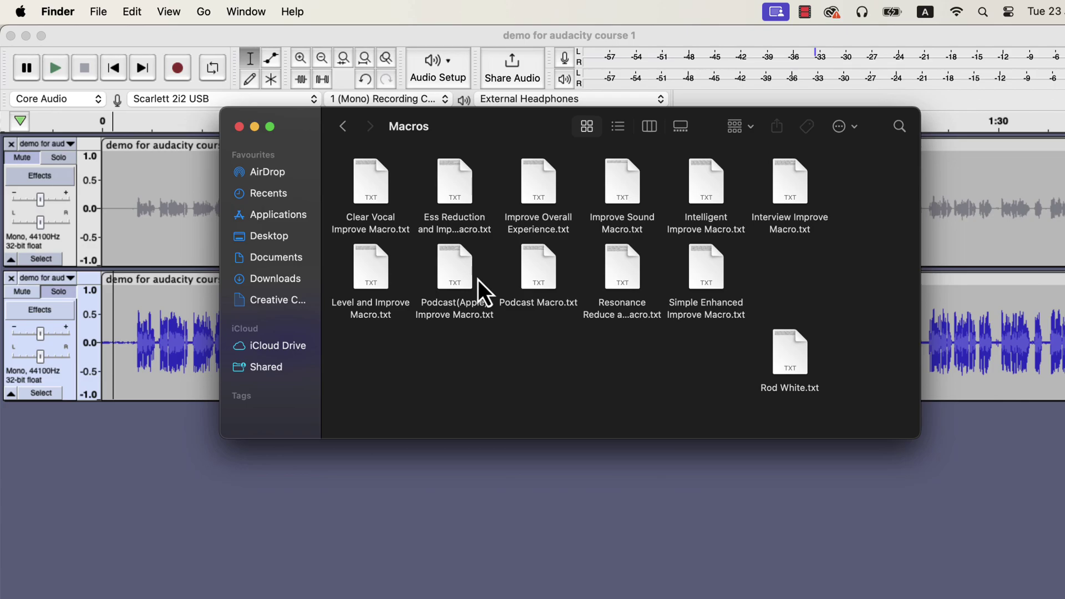
# Step: Return to Audacity and start an import from the Macro Manager
pyautogui.click(500, 544)
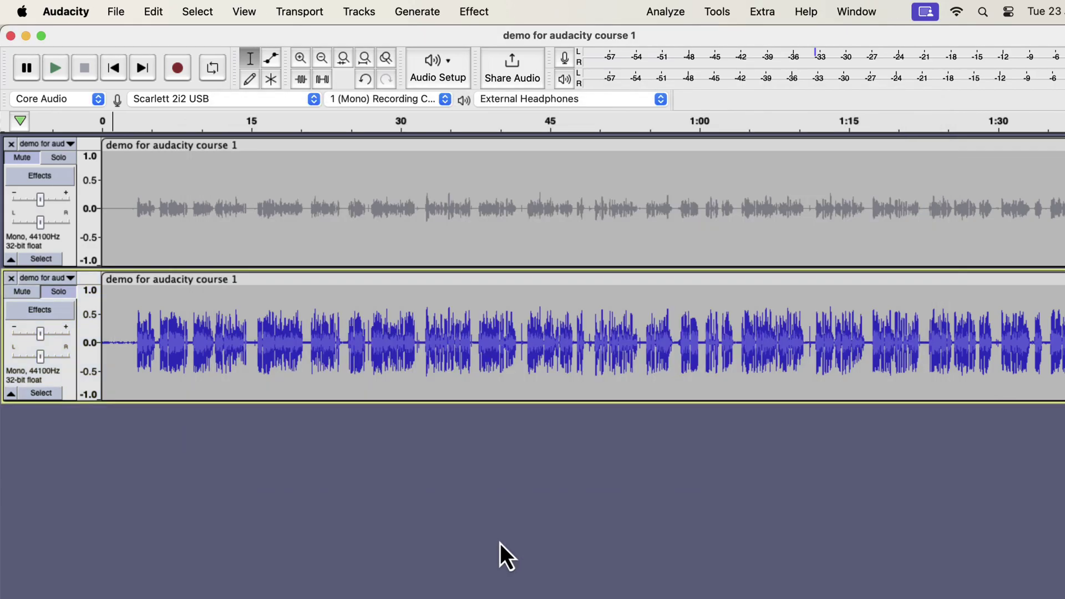
pyautogui.click(721, 14)
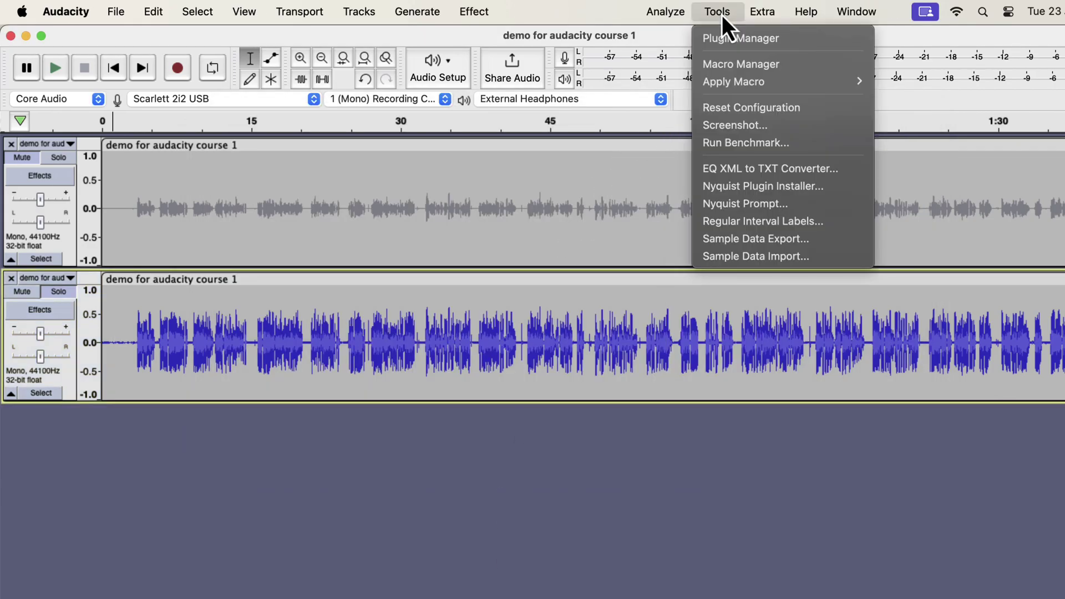
pyautogui.click(718, 62)
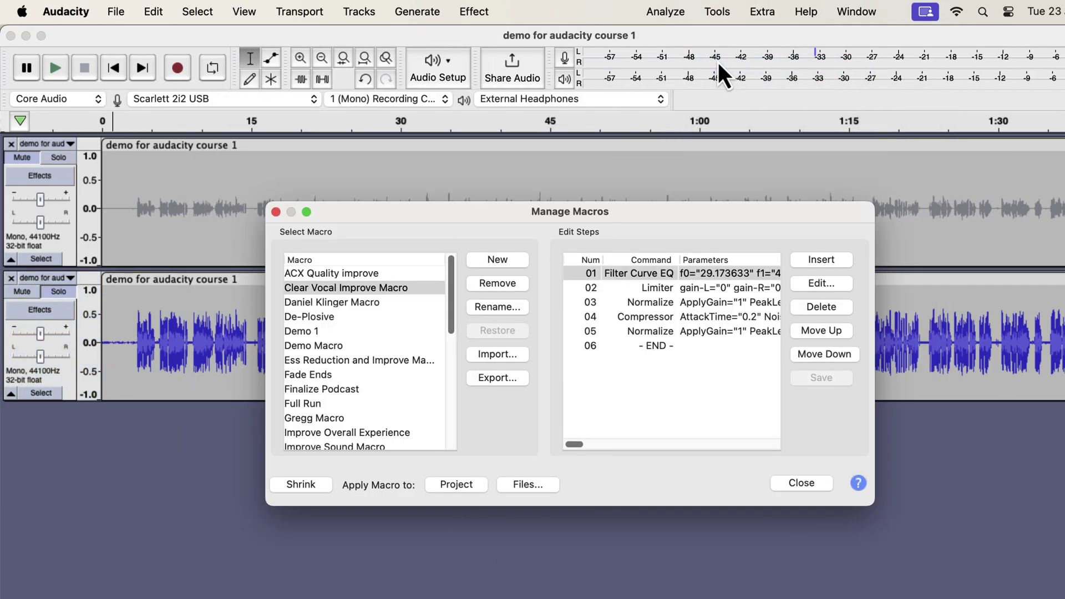
pyautogui.click(485, 353)
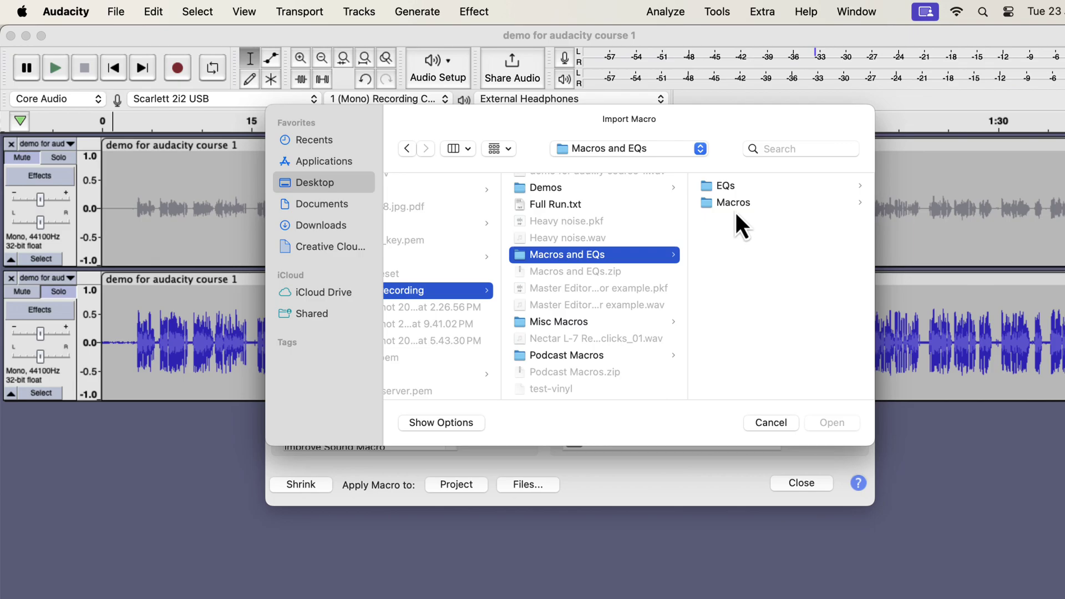
# Step: Choose Ess Reduction and Improve Macro.txt and keep the existing copy instead of replacing it
pyautogui.click(733, 203)
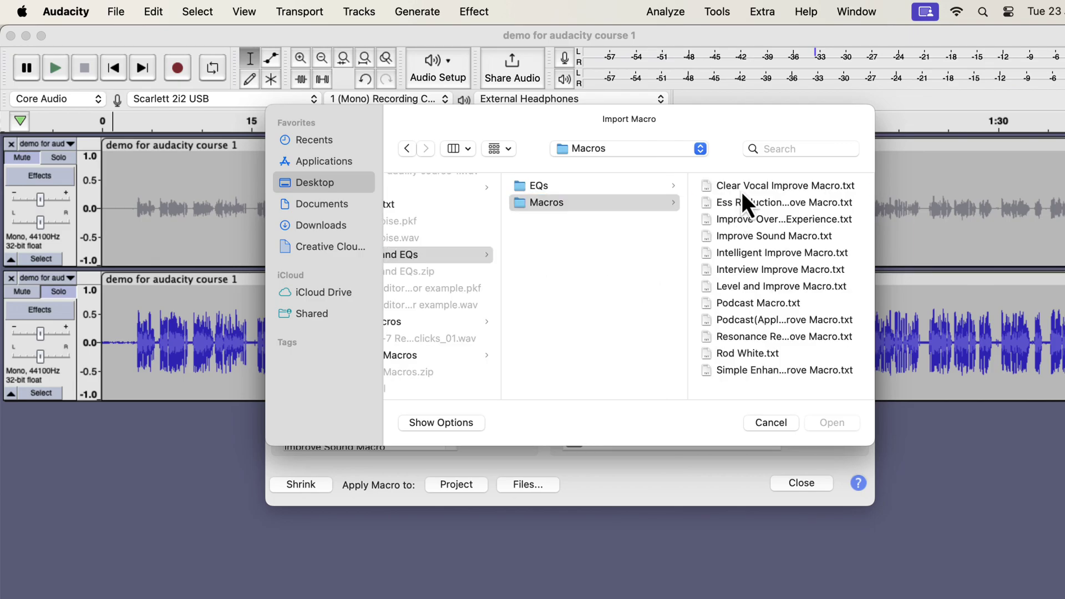
pyautogui.click(741, 192)
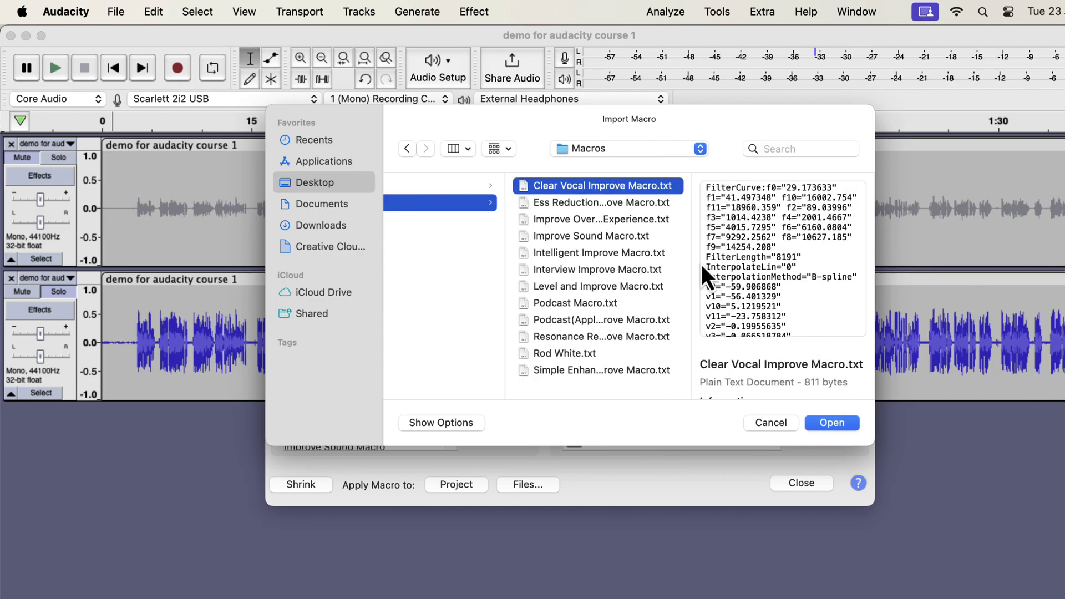
pyautogui.click(649, 201)
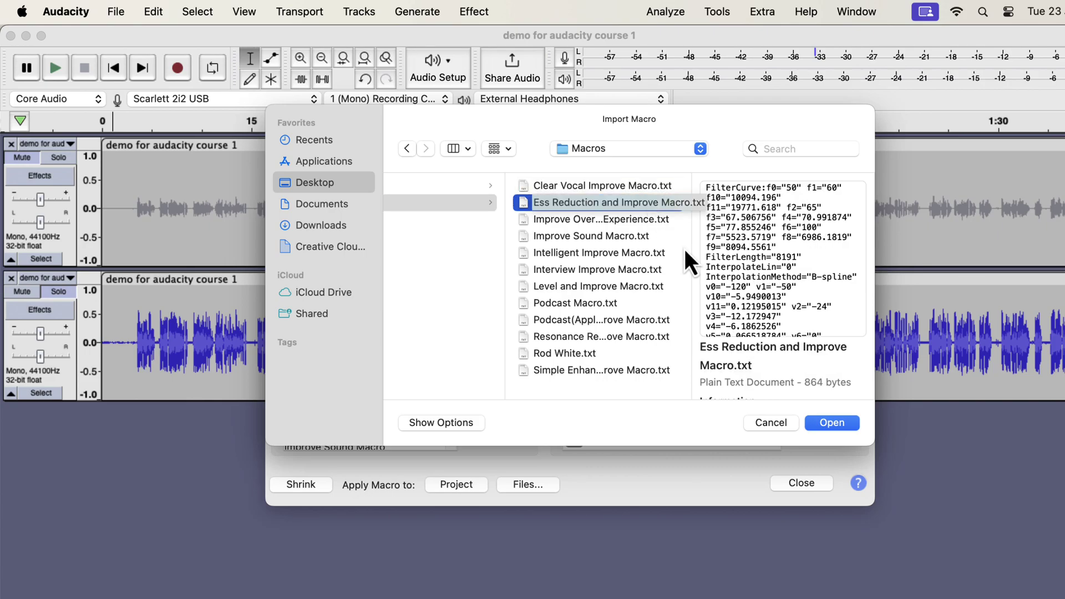
pyautogui.click(832, 423)
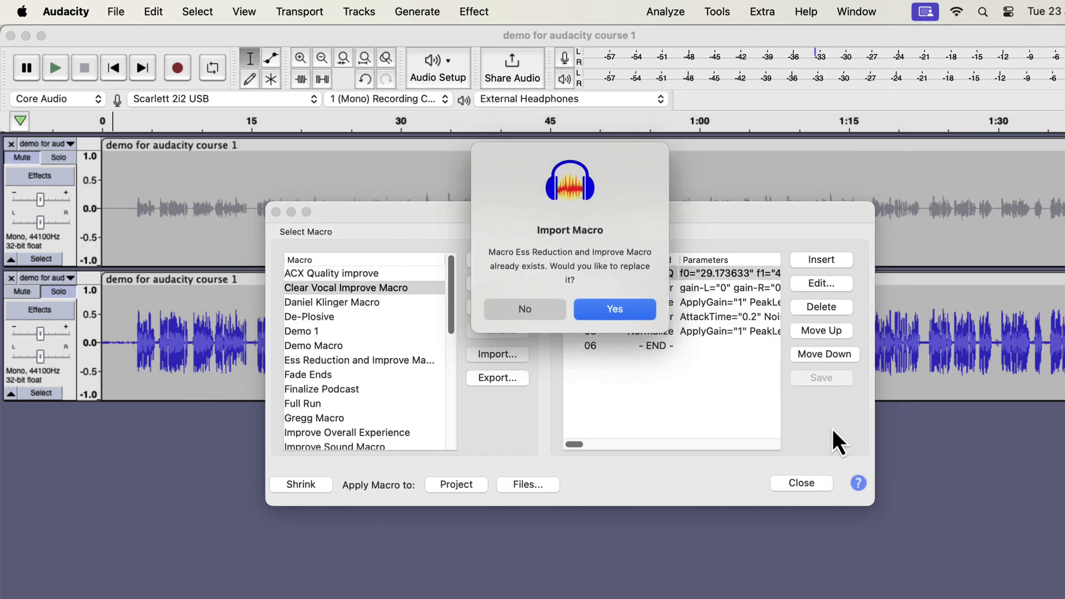
pyautogui.click(533, 309)
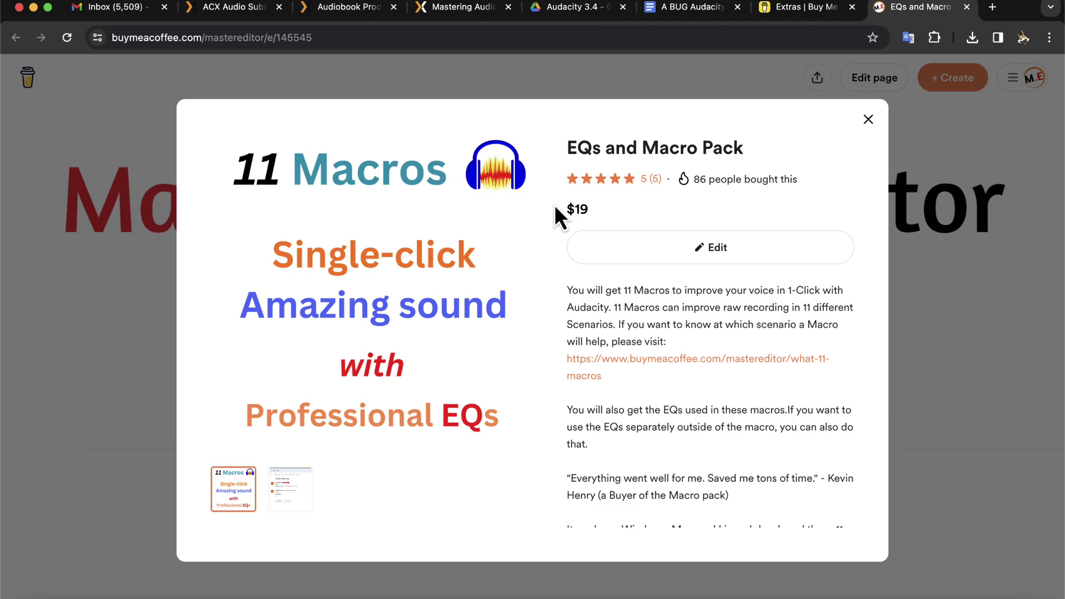
pyautogui.scroll(-5, 554, 205)
pyautogui.scroll(-5, 554, 205)
pyautogui.scroll(-2, 554, 204)
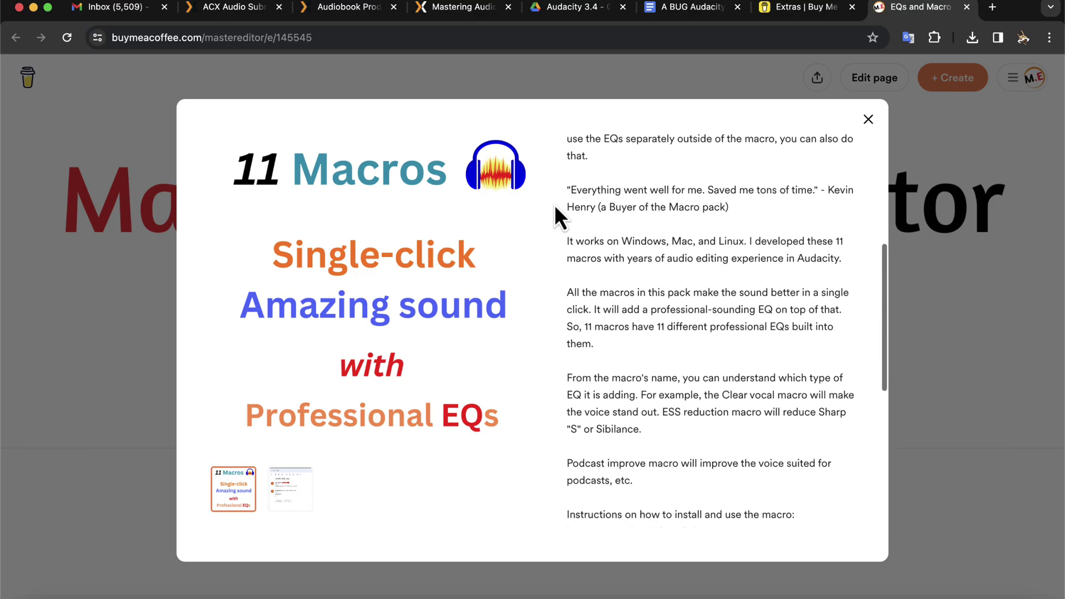
pyautogui.scroll(-4, 555, 205)
pyautogui.scroll(-2, 554, 205)
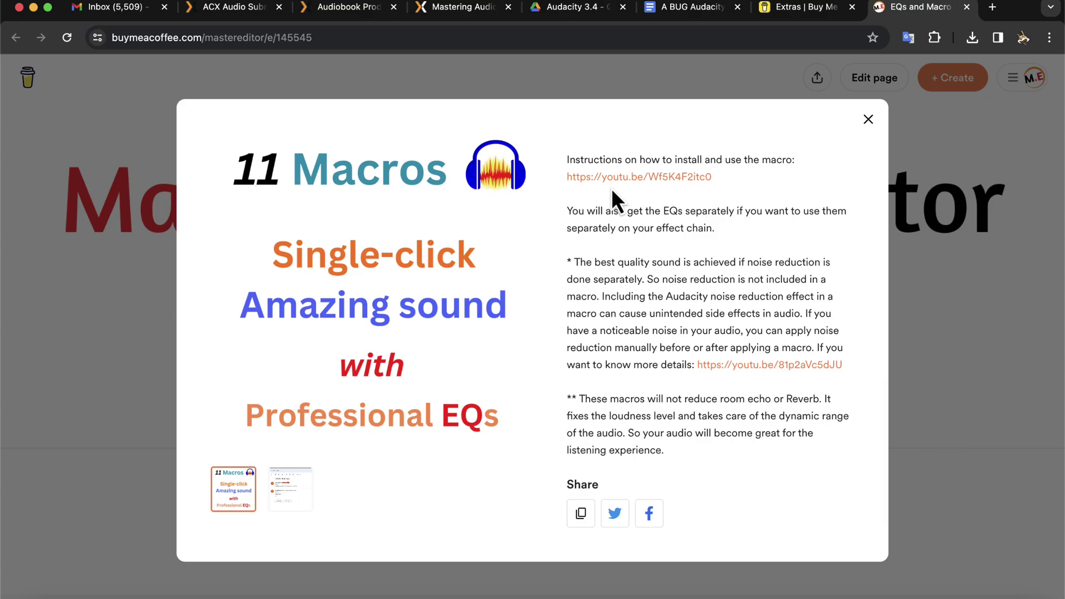